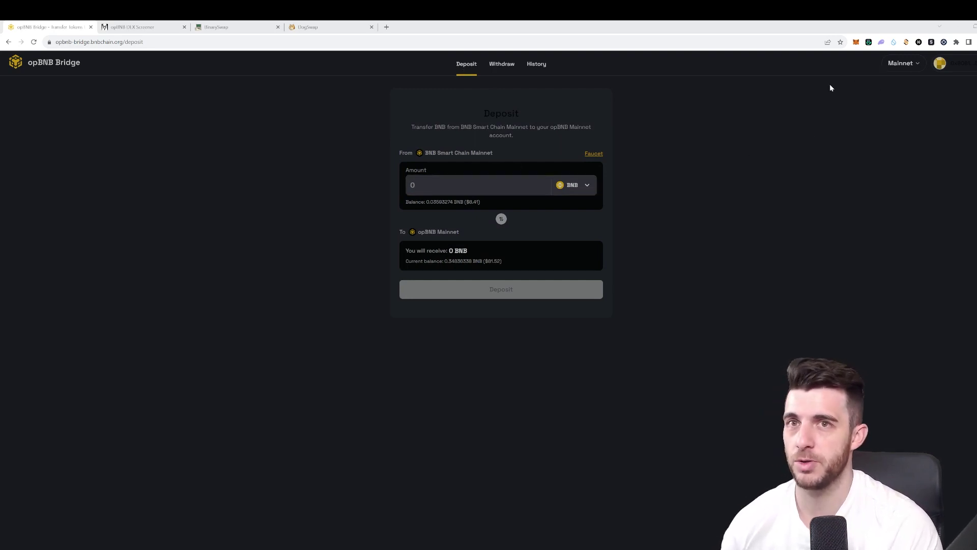
Deposit 0.01 BNB to opBNB Mainnet and approve the transaction in MetaMask
click(458, 185)
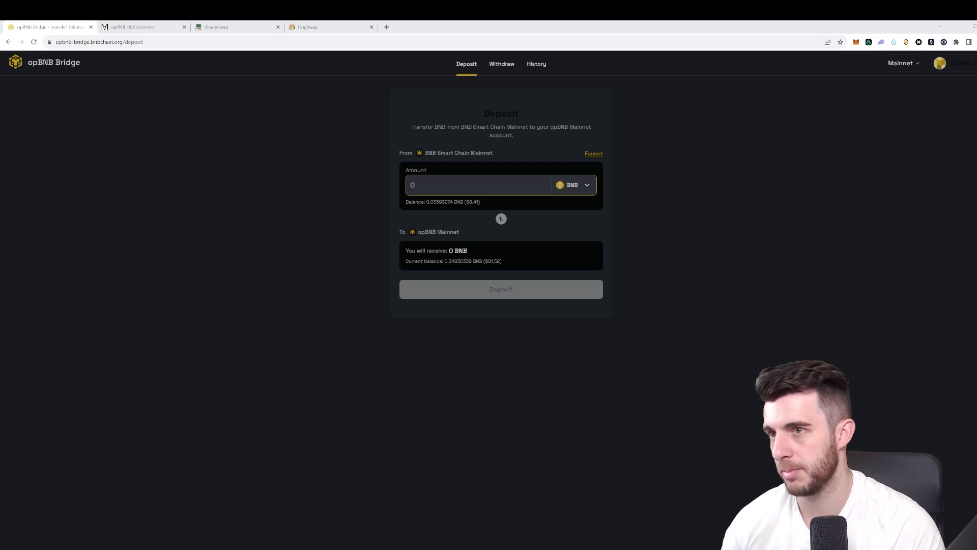
text(0.0)
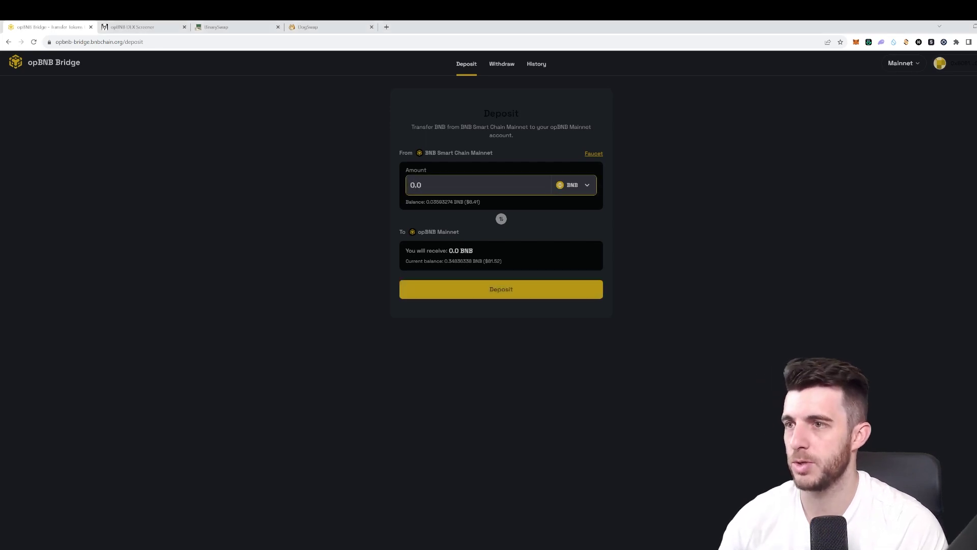
text(1)
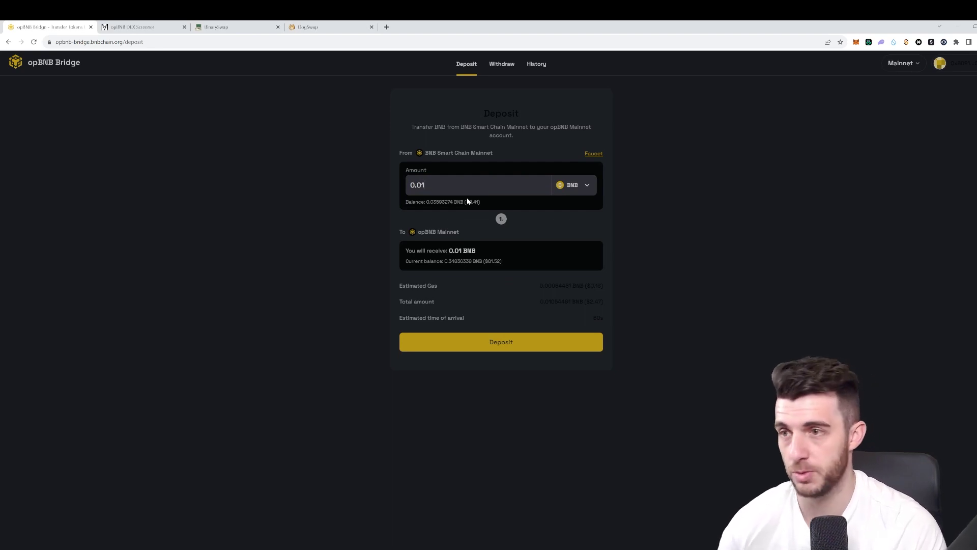
click(504, 337)
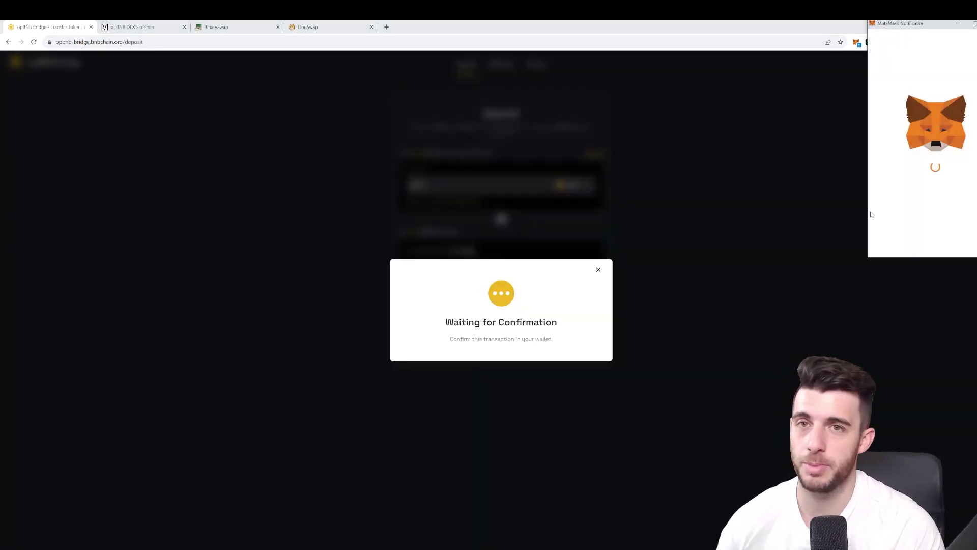
click(965, 242)
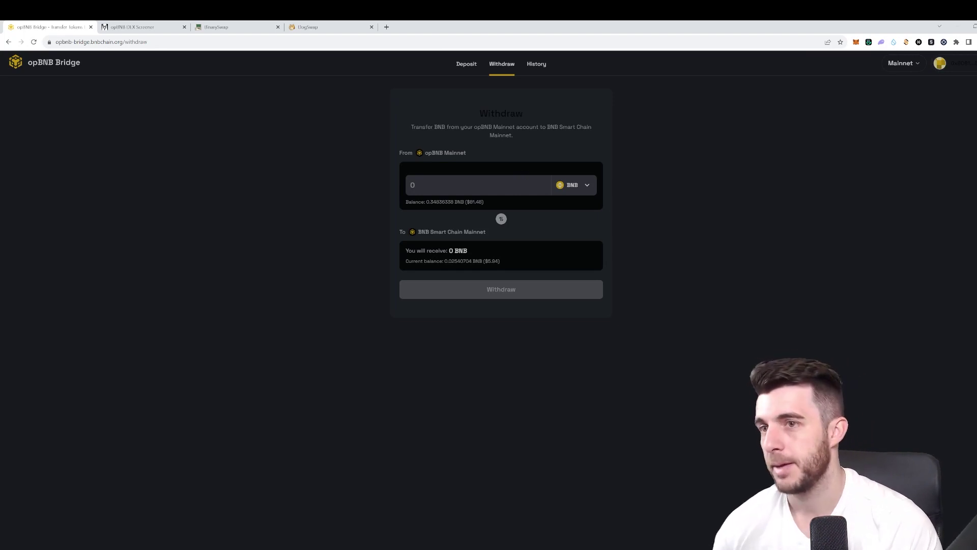
Check the wallet's BNB balance and activity from the withdrawal form
click(524, 185)
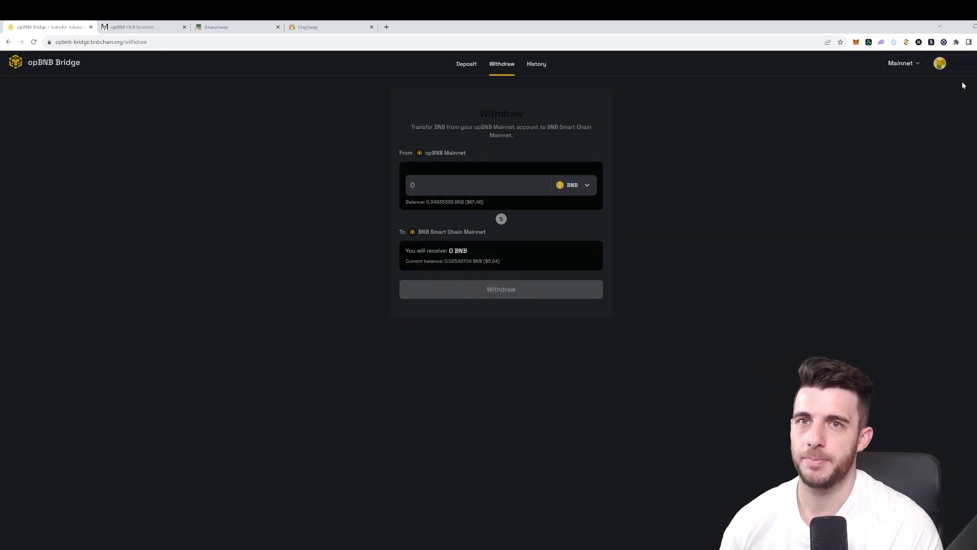
click(856, 42)
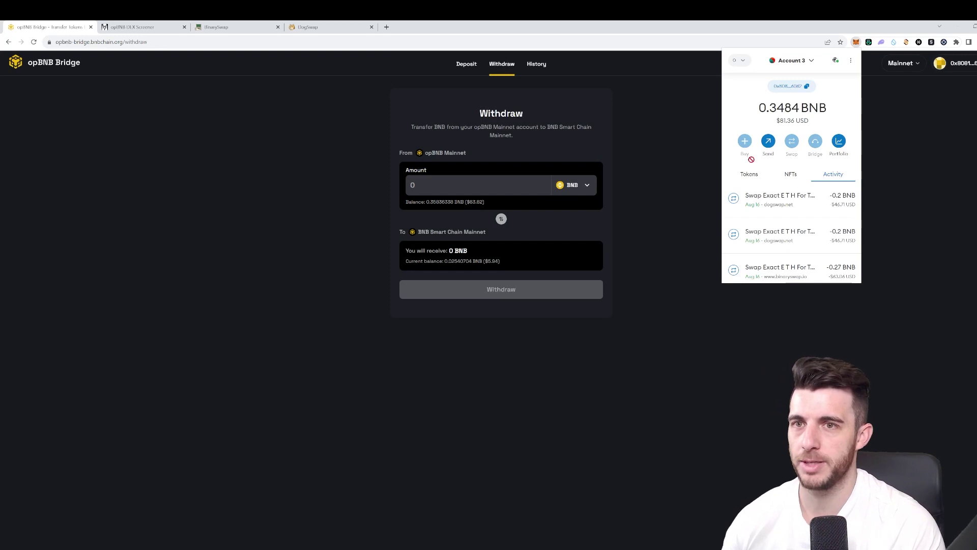
click(678, 148)
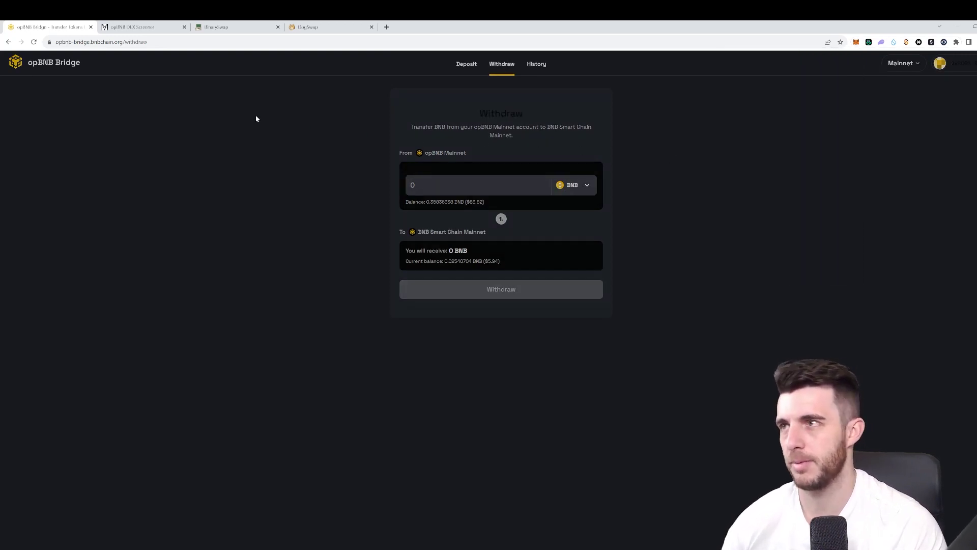
Review the history of completed deposits, then return to the deposit form
click(466, 64)
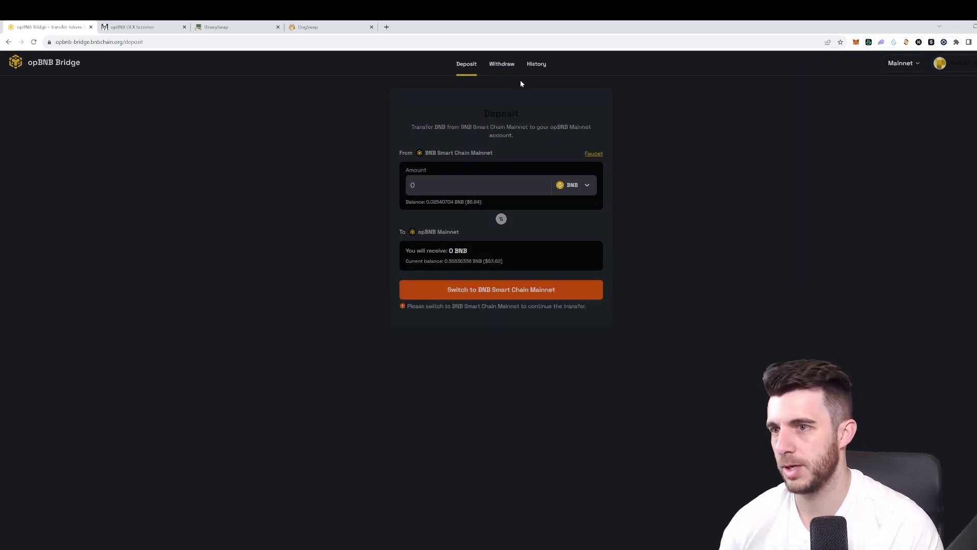
click(502, 64)
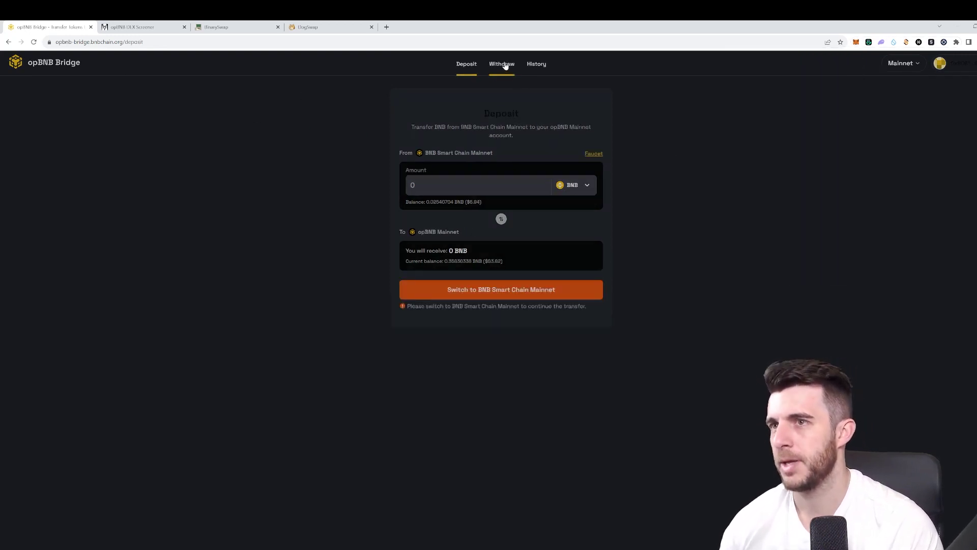
click(538, 67)
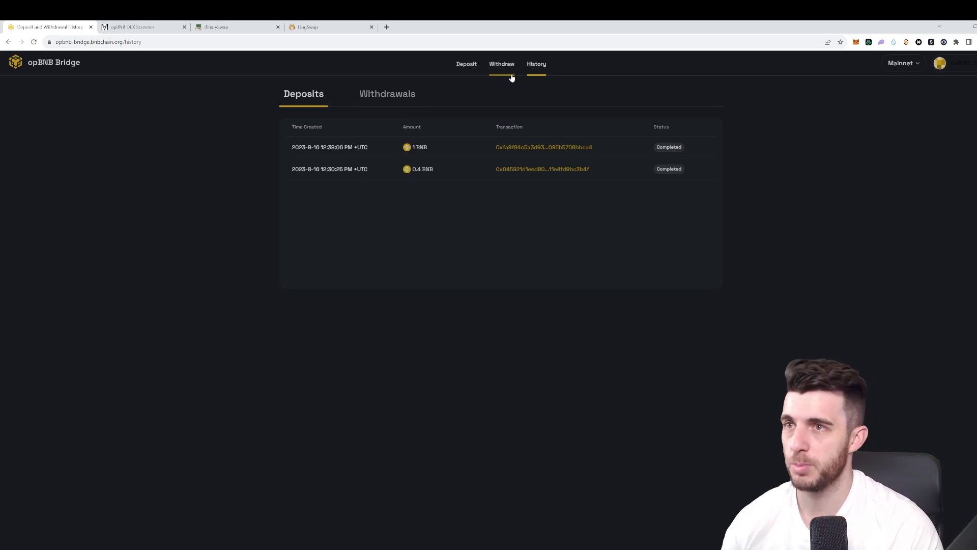
click(467, 67)
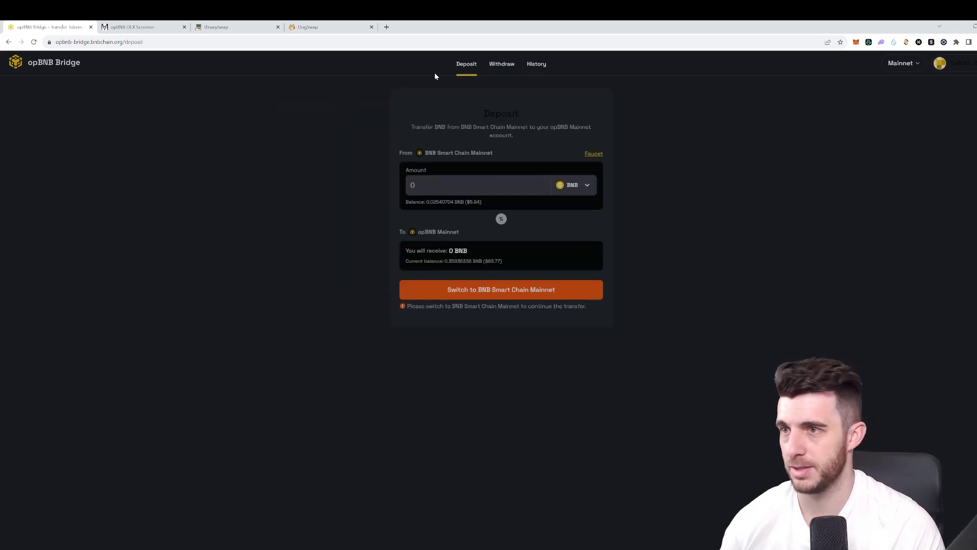
Switch to the DEX Screener opBNB token list ranked by transaction count
click(153, 28)
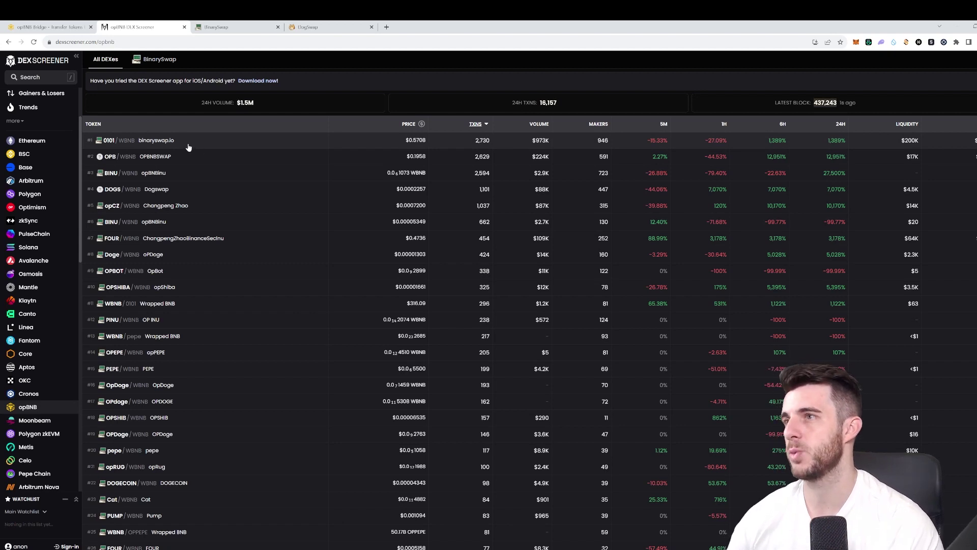
click(220, 27)
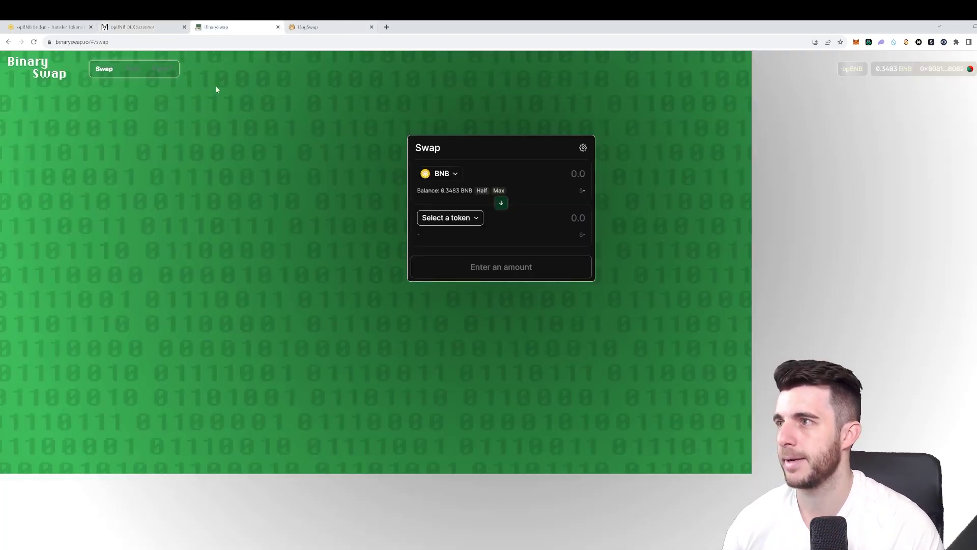
click(152, 27)
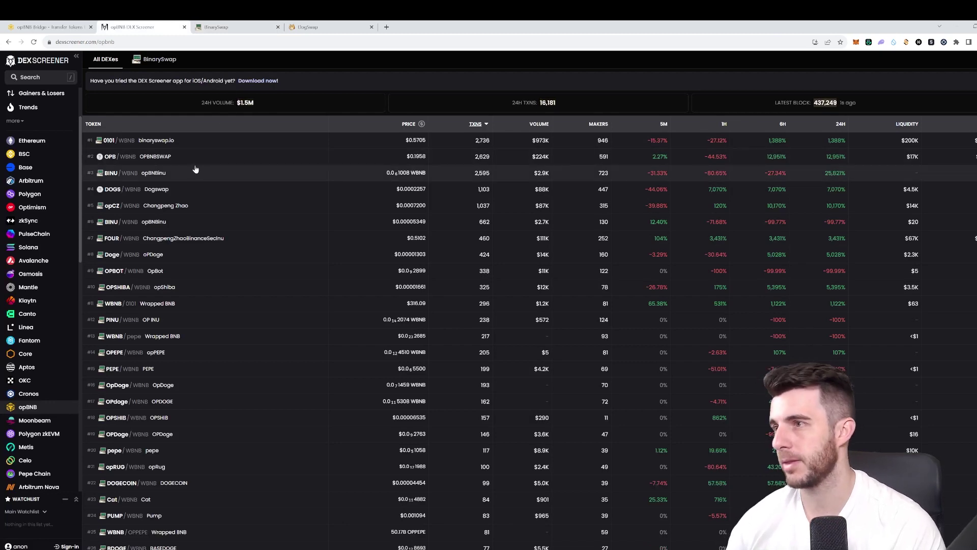
click(318, 29)
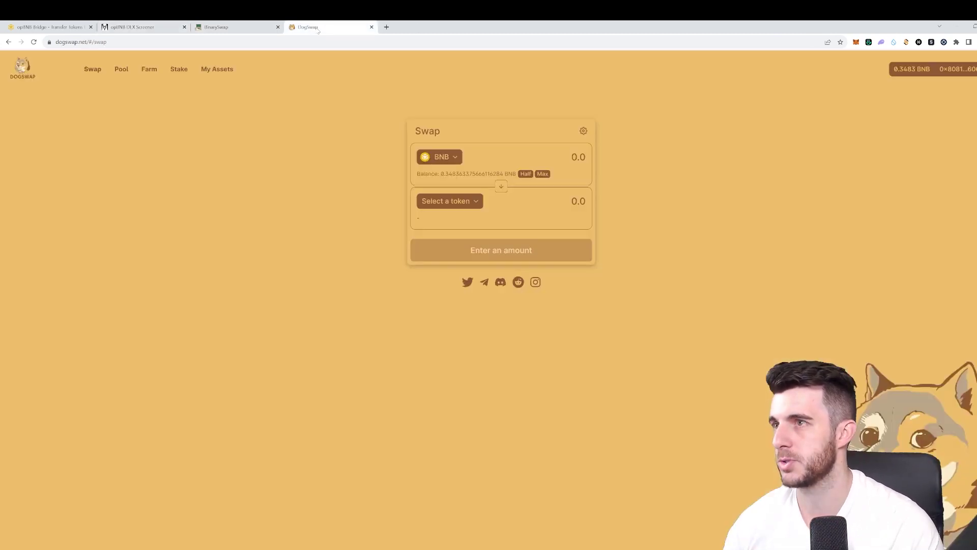
key(ctrl+2)
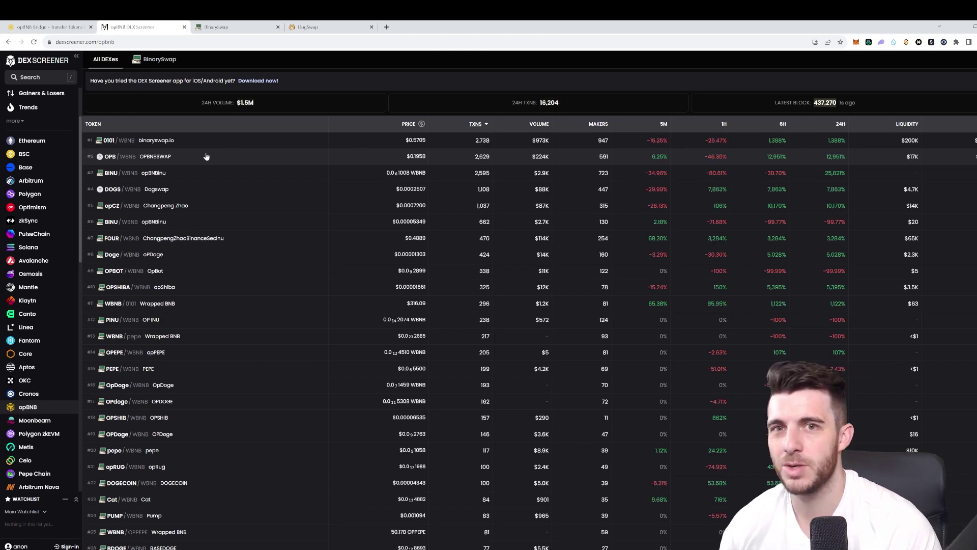
scroll(286, 173, down, 2)
scroll(317, 190, down, 1)
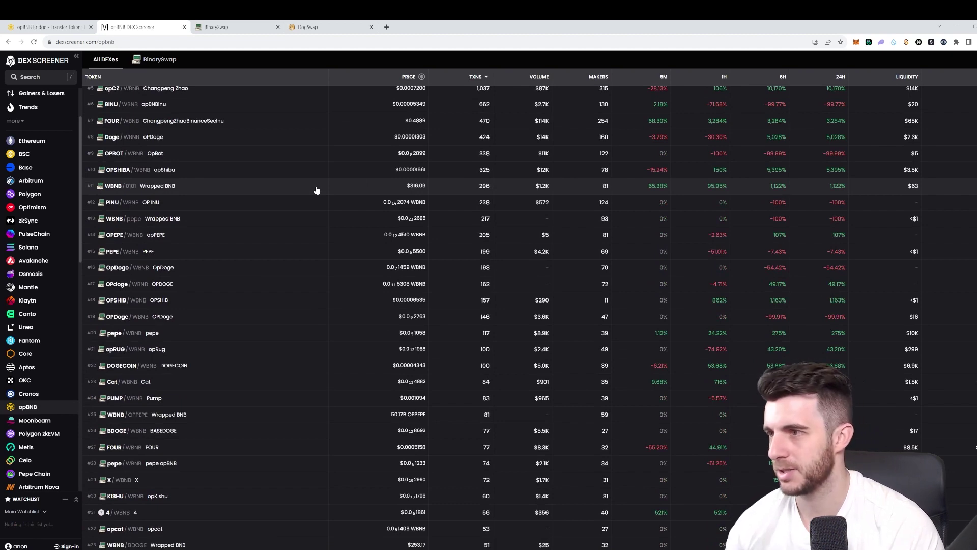
scroll(317, 189, up, 1)
scroll(317, 190, up, 1)
scroll(317, 189, up, 1)
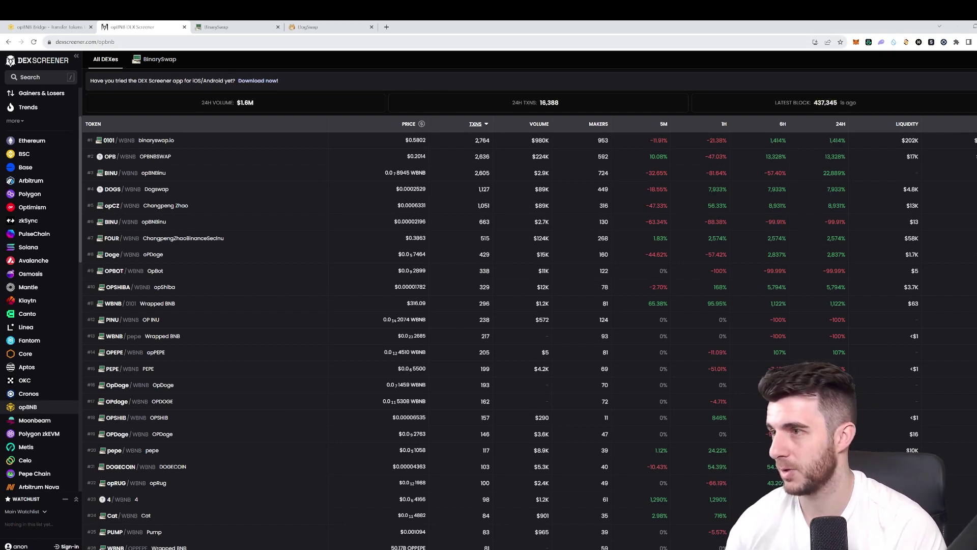
Reach the DOGS/WBNB pair page on DEX Screener to get the DOGS contract address
click(220, 26)
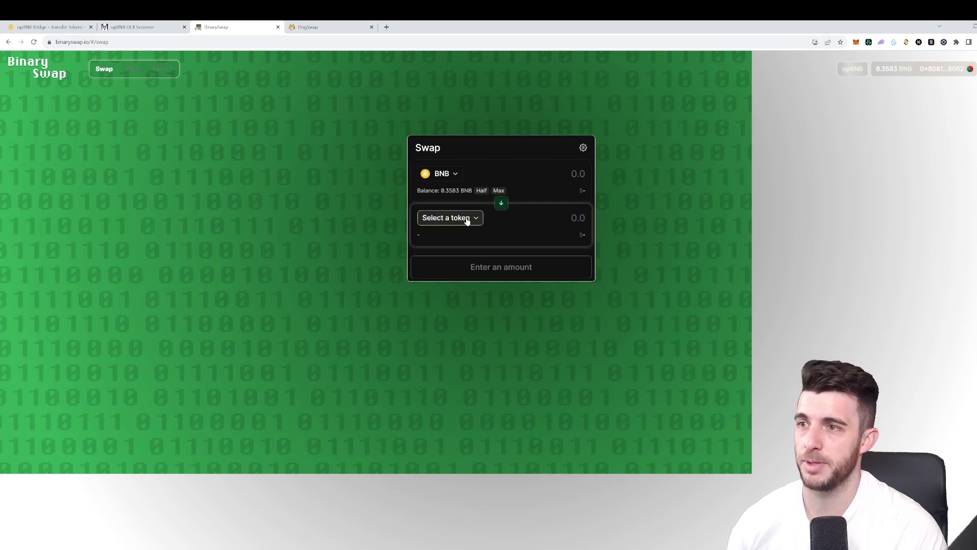
click(133, 27)
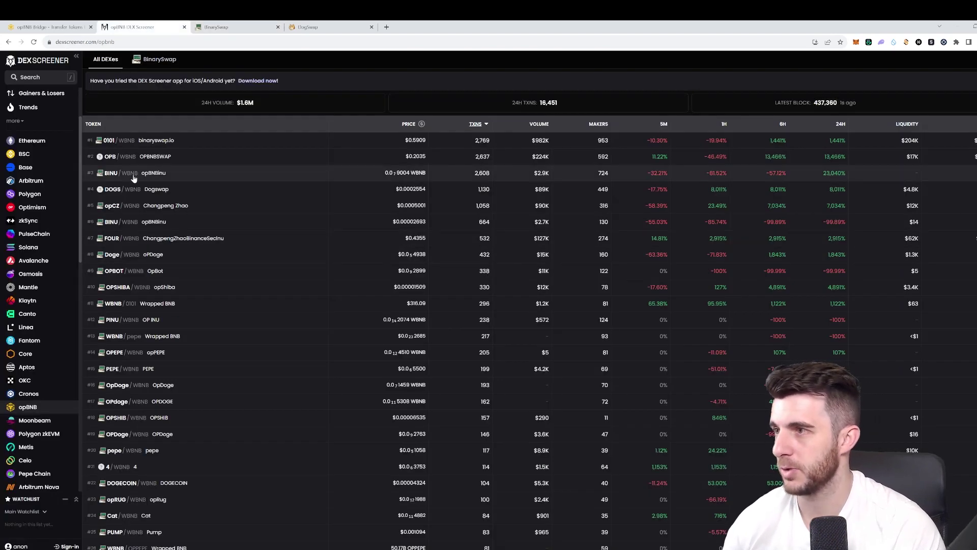
click(306, 189)
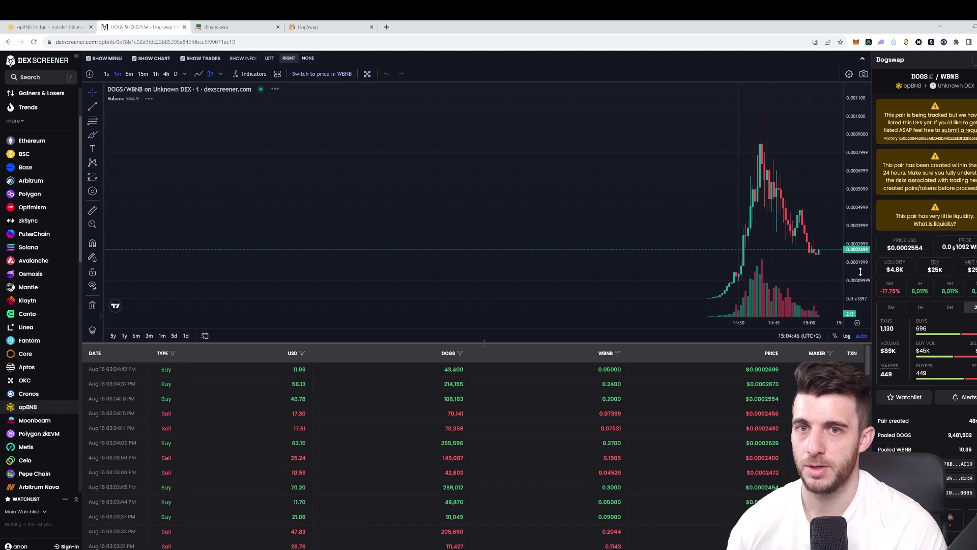
scroll(924, 229, down, 1)
scroll(909, 361, down, 1)
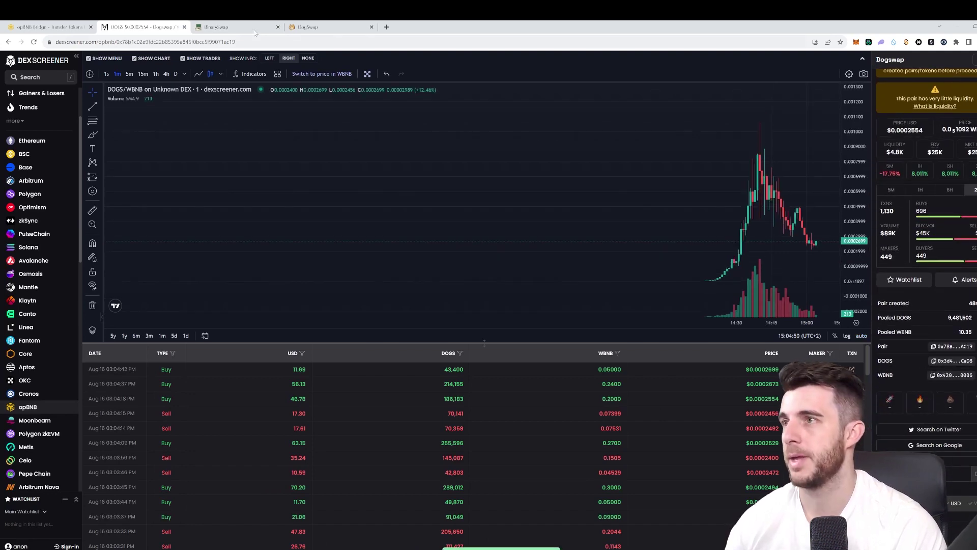
Import DOGS by its pasted contract address as BinarySwap's token to receive
click(230, 27)
click(479, 220)
key(ctrl+v)
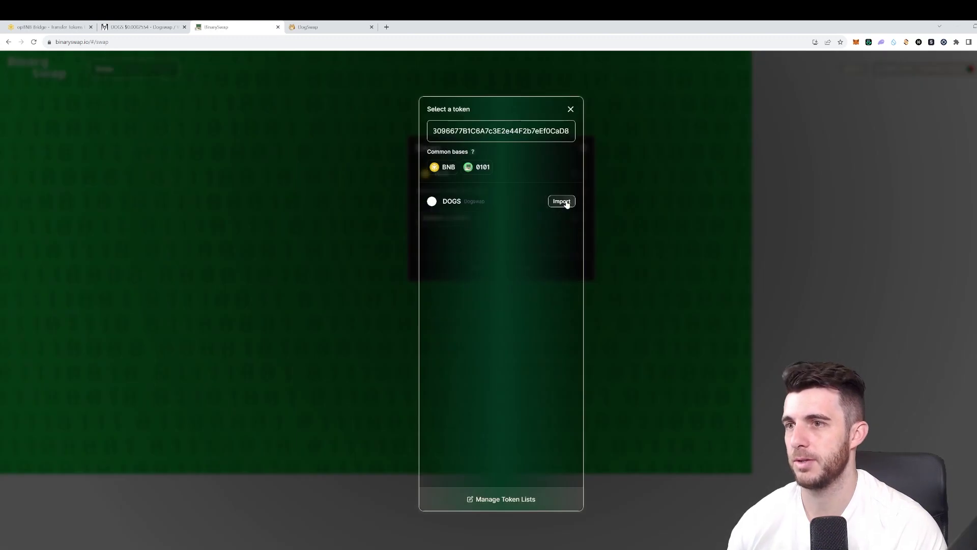
click(562, 201)
click(518, 387)
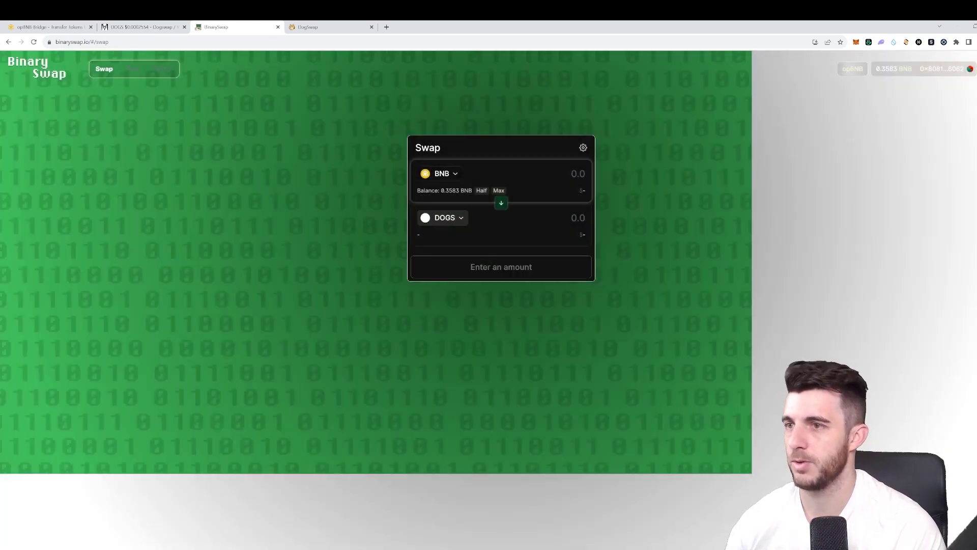
Set DOGS, found by its pasted contract address, as DogSwap's token to receive
click(308, 27)
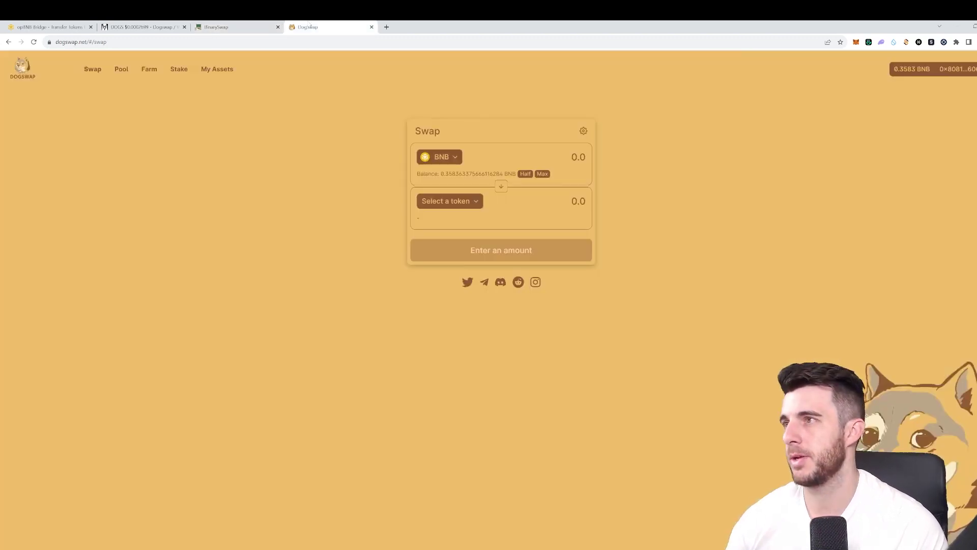
click(447, 201)
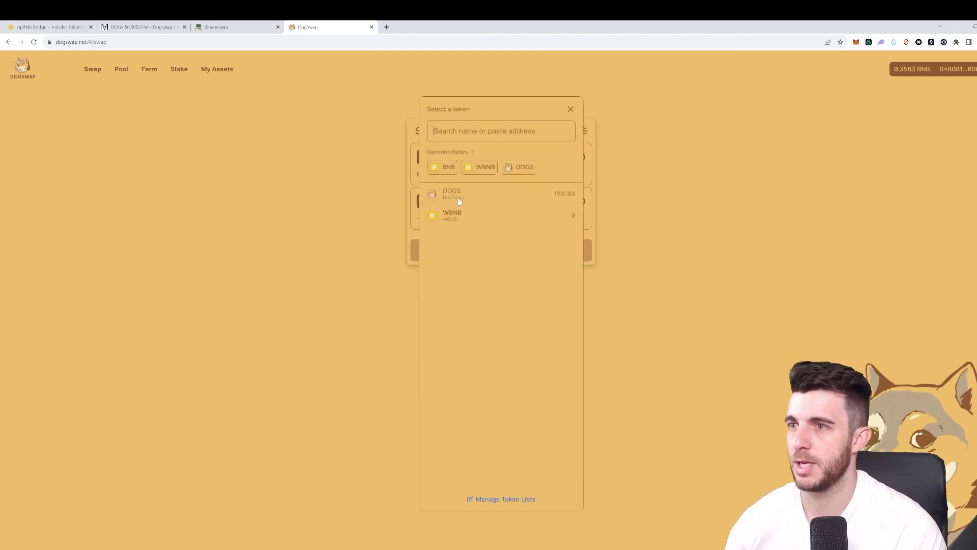
key(ctrl+v)
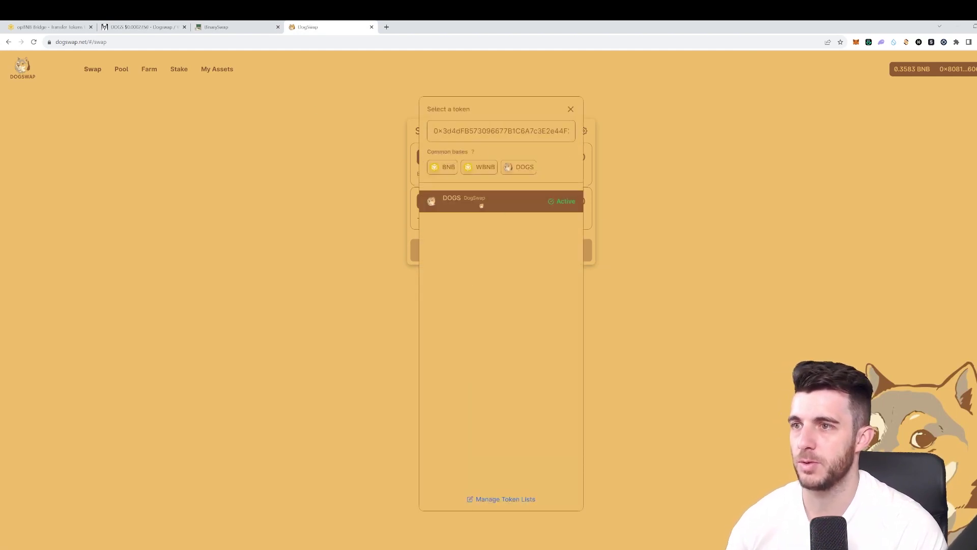
click(499, 200)
click(449, 201)
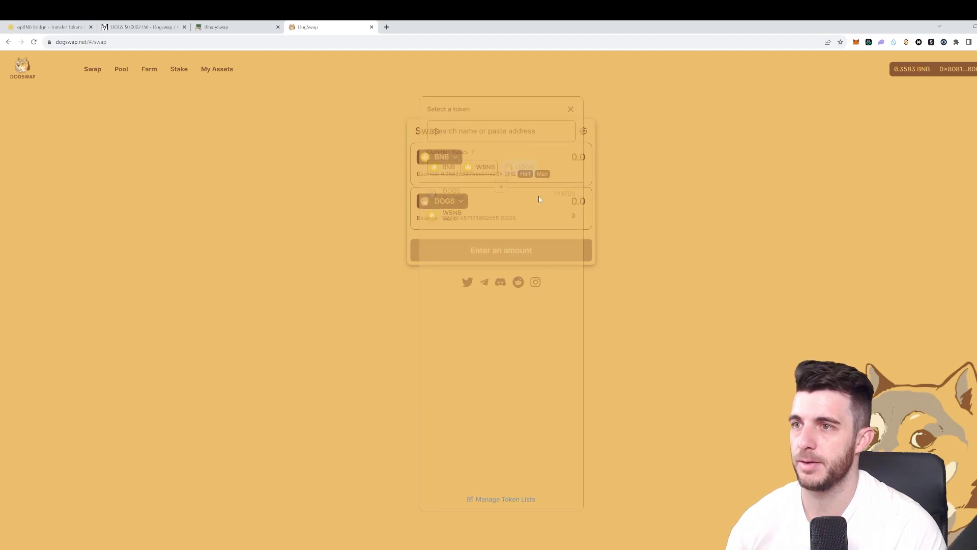
click(217, 26)
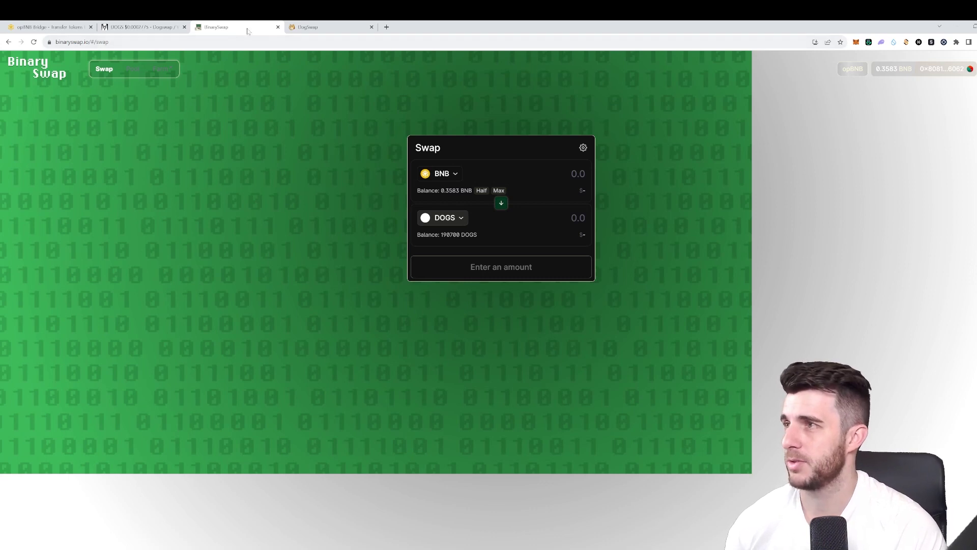
Compare the DogSwap and BinarySwap swap panels, then return to the DOGS chart
click(321, 27)
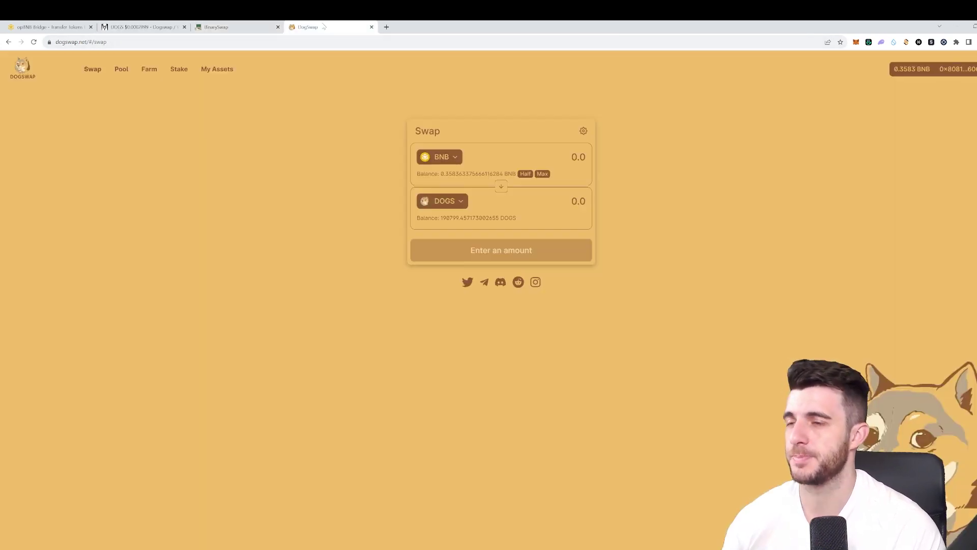
click(239, 25)
click(304, 26)
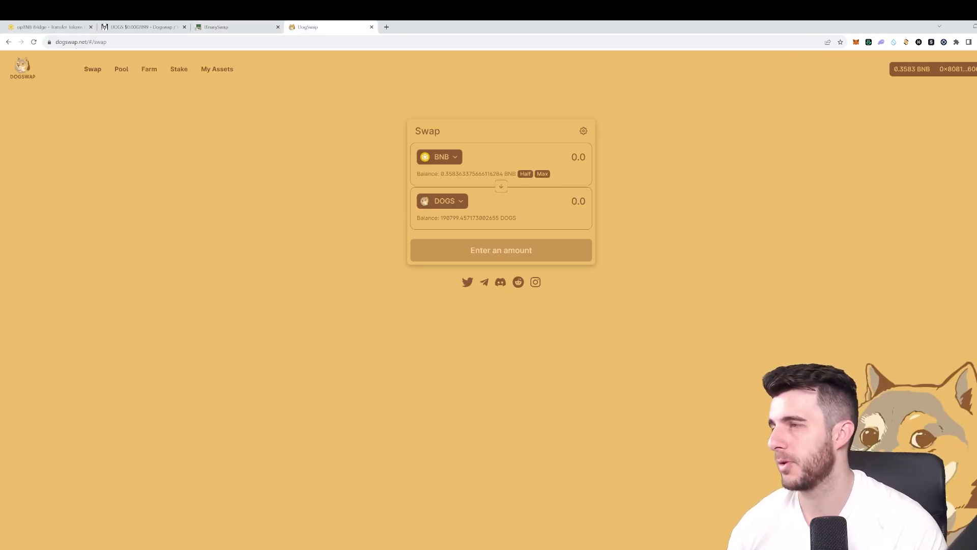
click(141, 27)
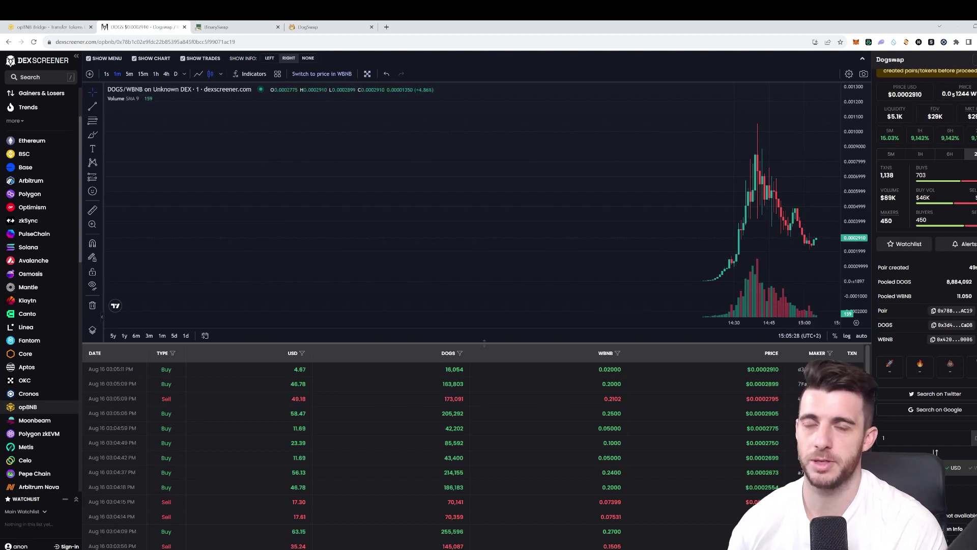
scroll(764, 192, down, 2)
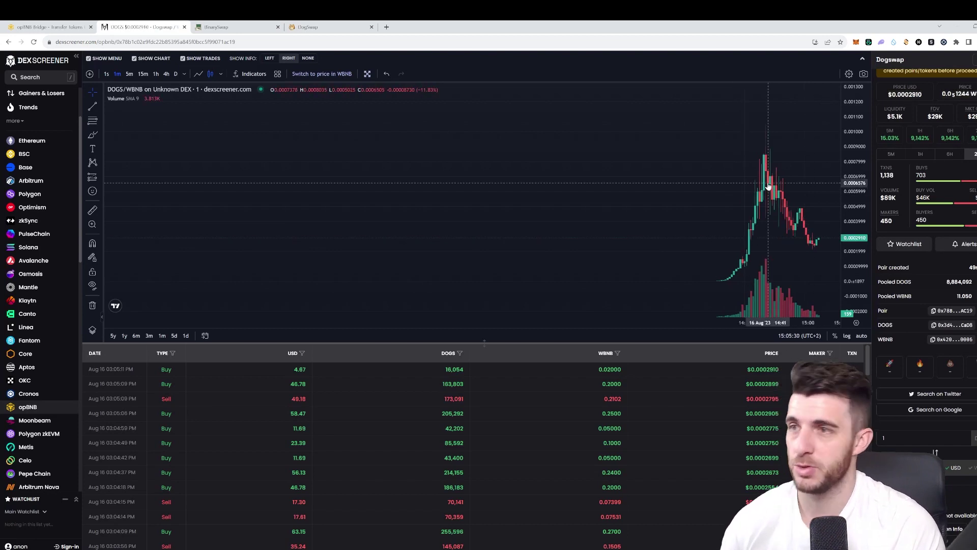
Go back from the DOGS chart to the opBNB token listing for the 0101/WBNB pair
click(221, 27)
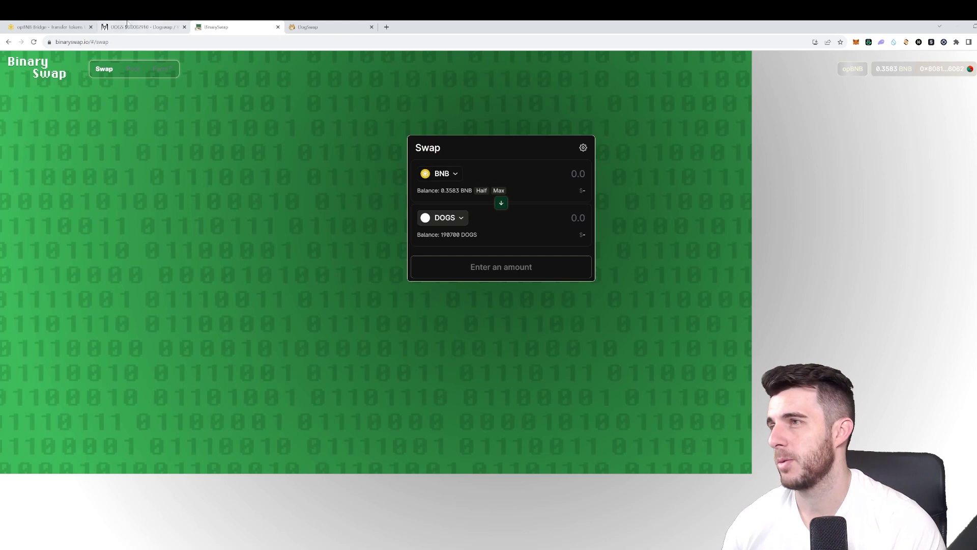
click(134, 27)
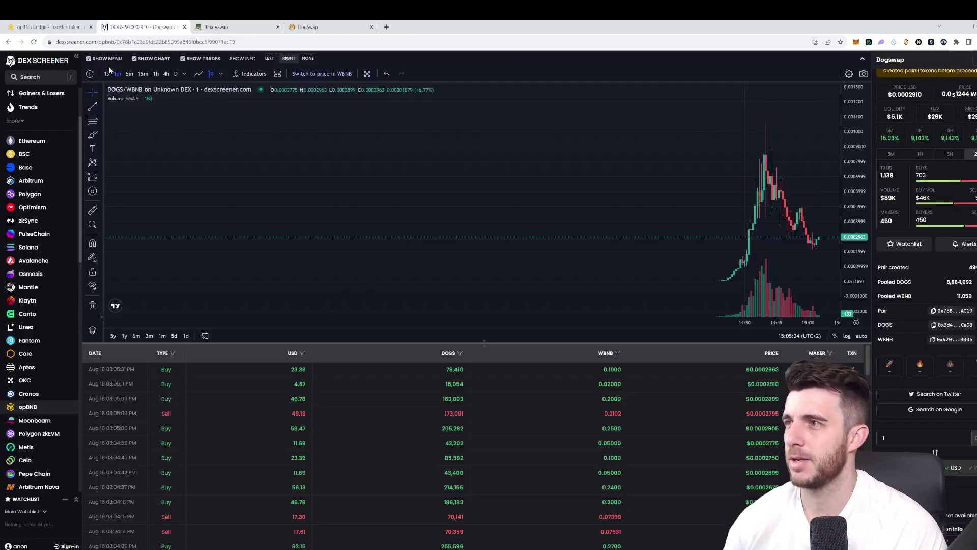
key(alt+Left)
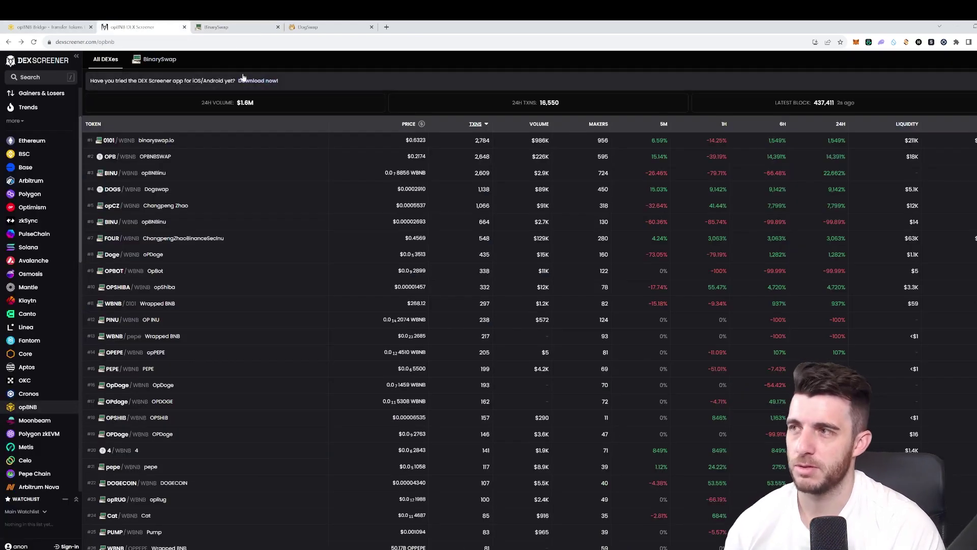
click(955, 145)
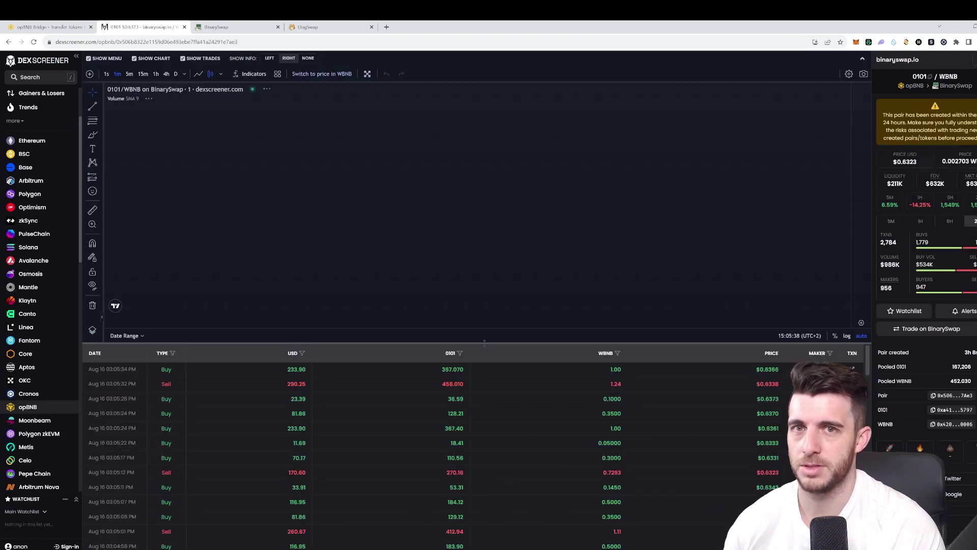
scroll(813, 201, down, 2)
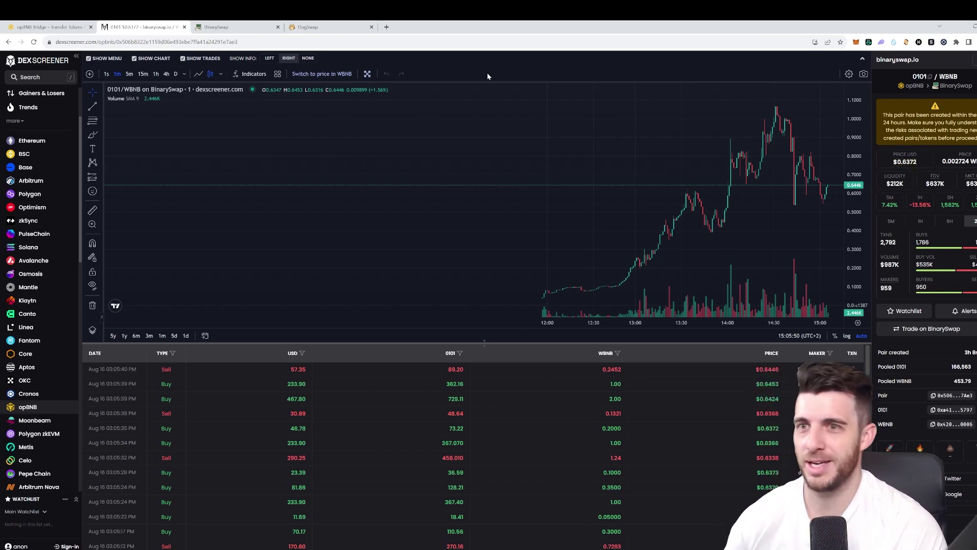
click(255, 28)
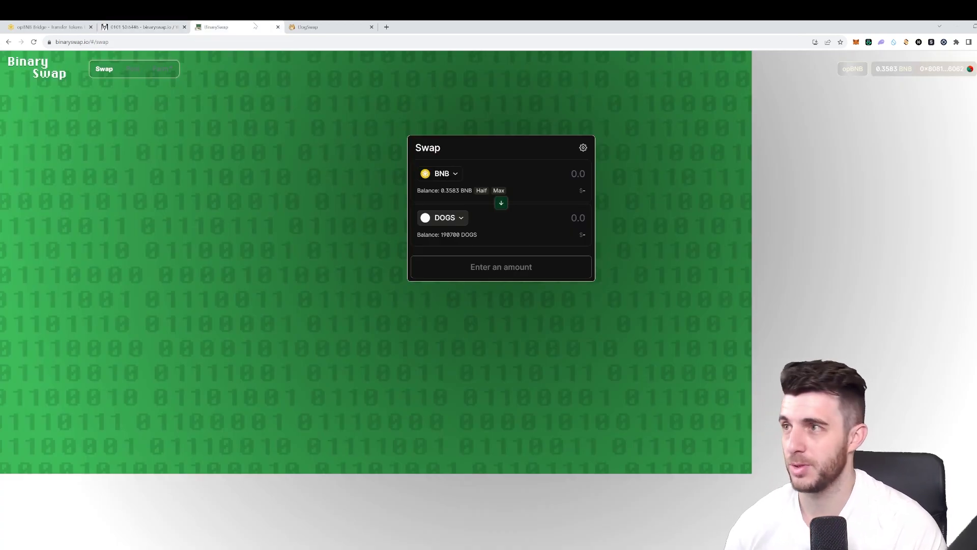
click(139, 27)
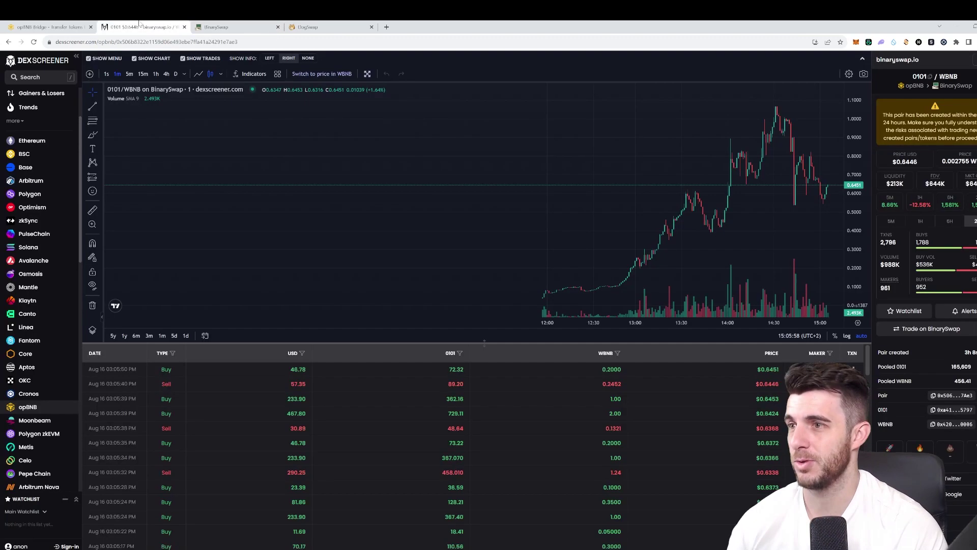